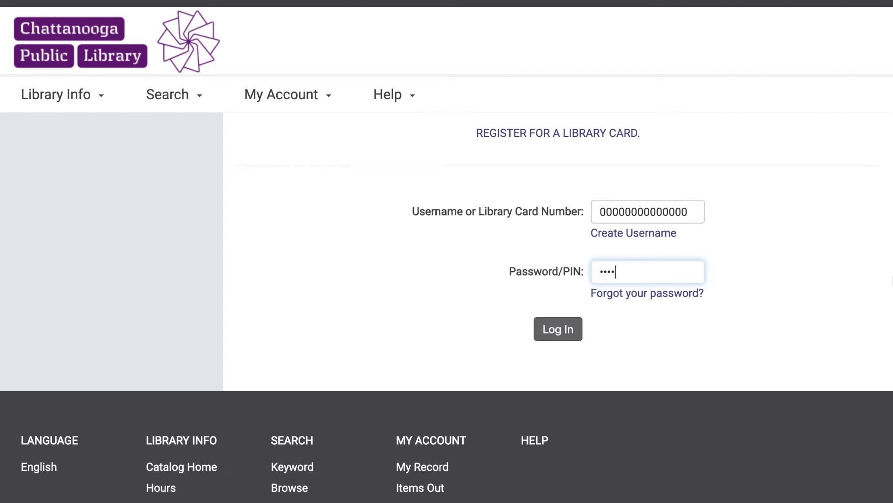
Step: Request a new password by e-mail by entering the library card number on the reset page
{"action": "left_click", "coordinate": [669, 300]}
{"action": "type", "text": "00"}
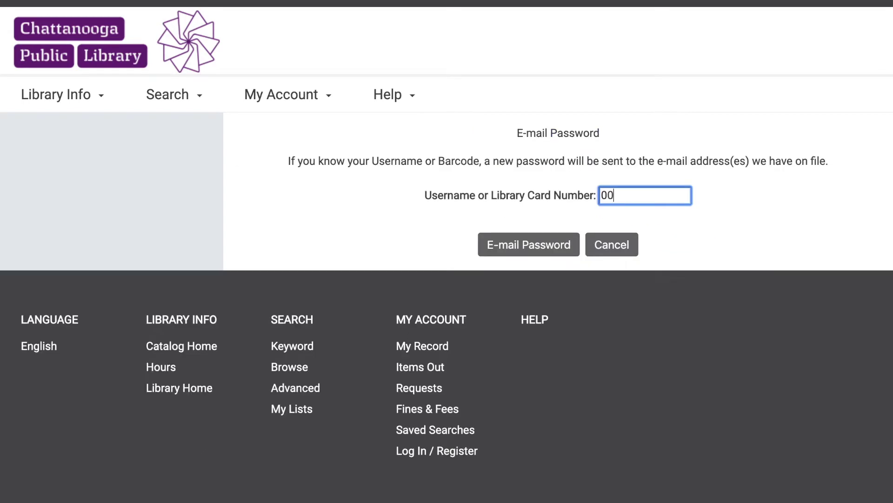
{"action": "type", "text": "000000000000"}
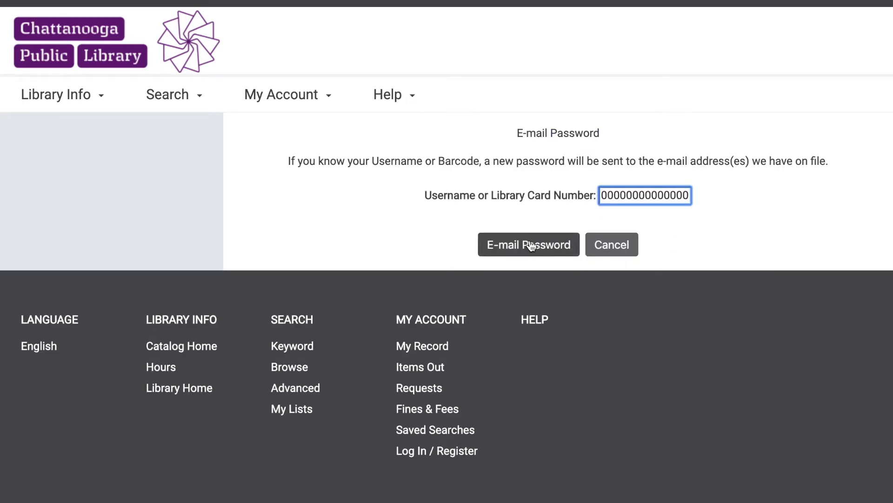
{"action": "left_click", "coordinate": [531, 245]}
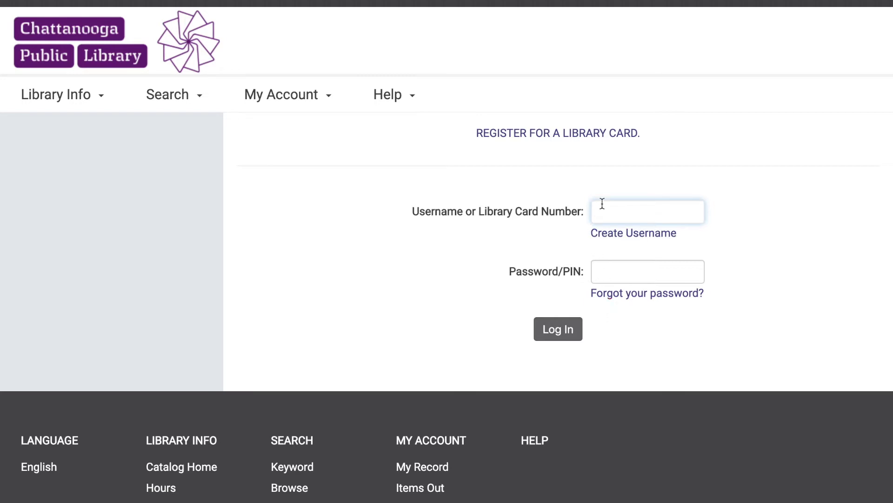
Step: Start username creation and sign in with the card barcode and account password
{"action": "left_click", "coordinate": [619, 236]}
{"action": "type", "text": "00000000000"}
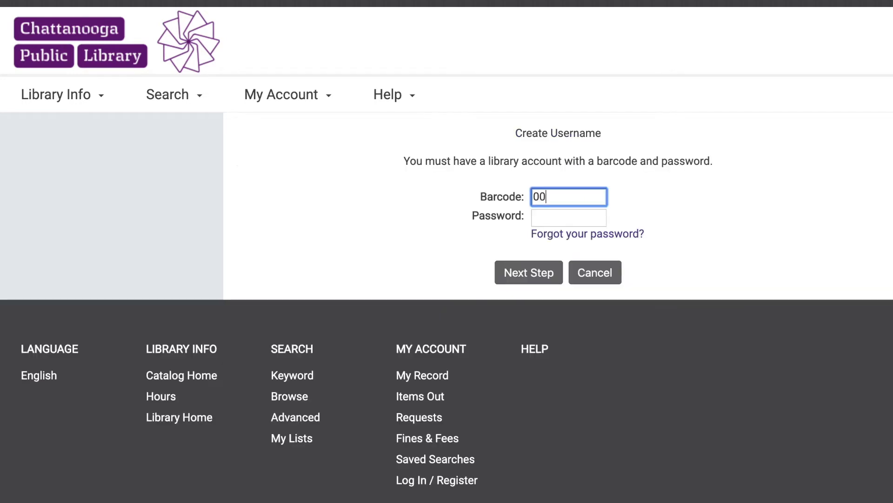
{"action": "key", "text": "Tab"}
{"action": "type", "text": "0000"}
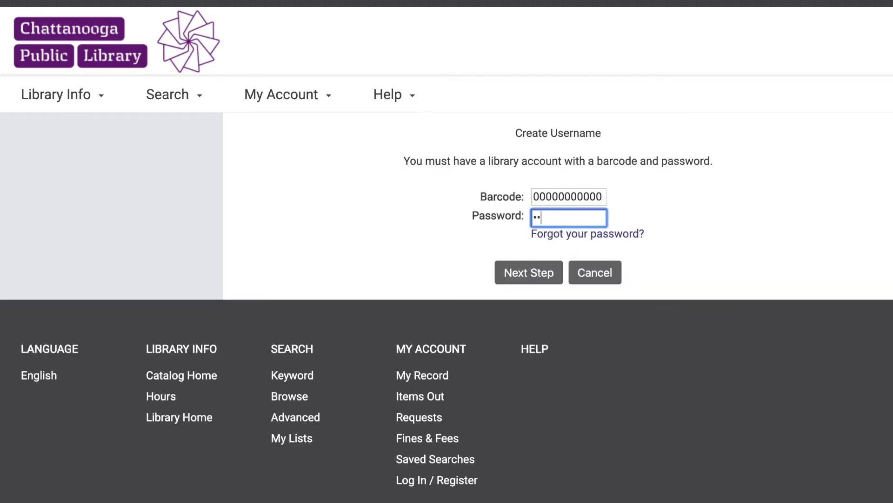
{"action": "left_click", "coordinate": [526, 281]}
Step: Enable Change Username, enter and confirm the new username, and save it
{"action": "scroll", "coordinate": [515, 279], "scroll_direction": "down", "scroll_amount": 4}
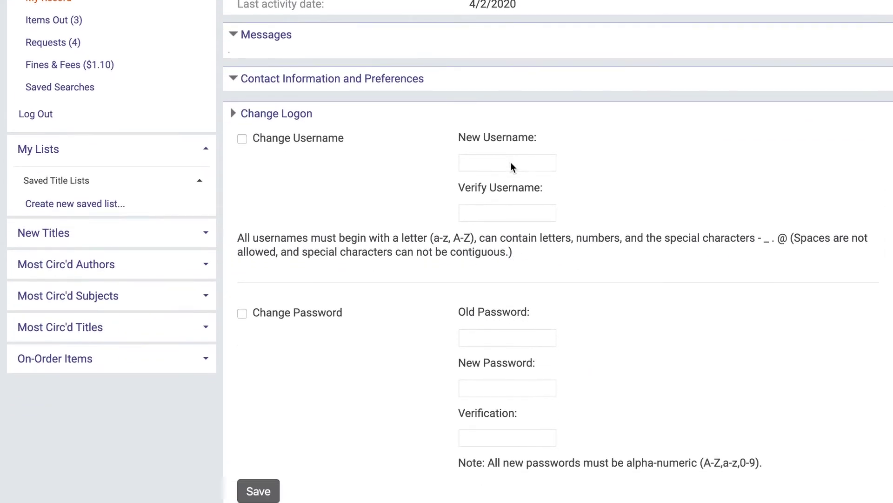
{"action": "left_click", "coordinate": [344, 138]}
{"action": "left_click", "coordinate": [493, 163]}
{"action": "type", "text": "jdt"}
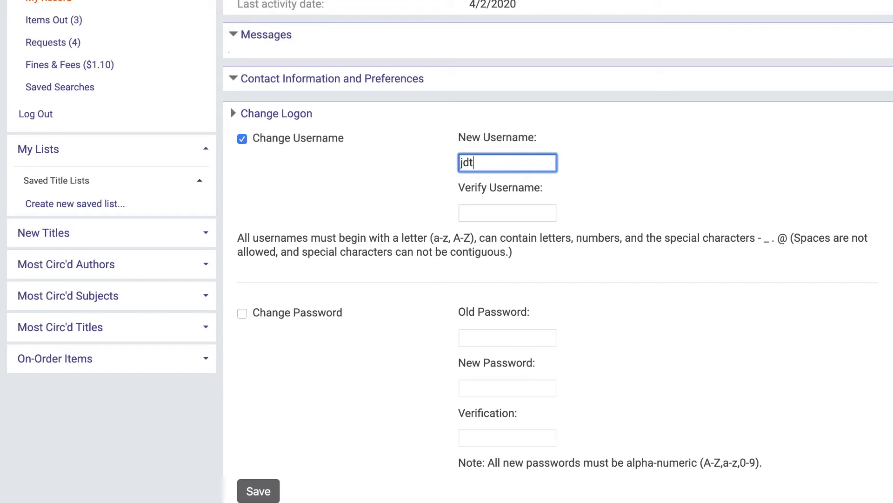
{"action": "type", "text": "esterwoman"}
{"action": "left_click", "coordinate": [507, 213]}
{"action": "type", "text": "jdtesterwoman"}
{"action": "scroll", "coordinate": [558, 251], "scroll_direction": "down", "scroll_amount": 3}
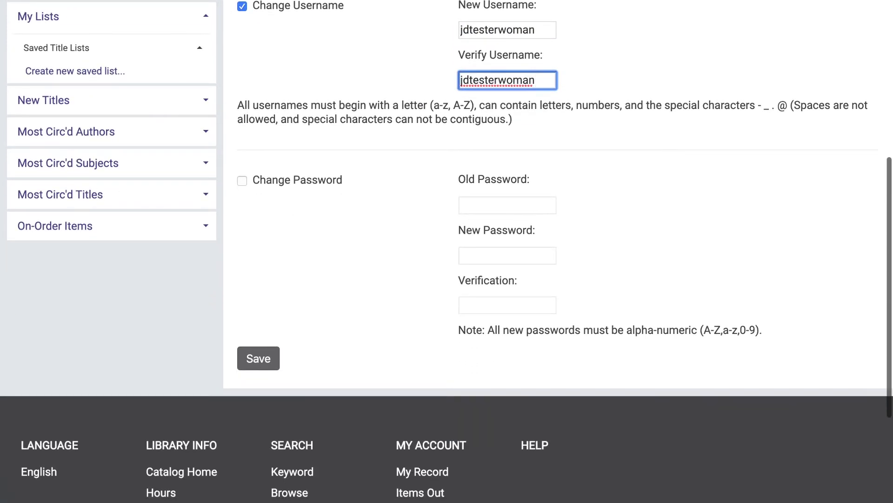
{"action": "left_click", "coordinate": [251, 366]}
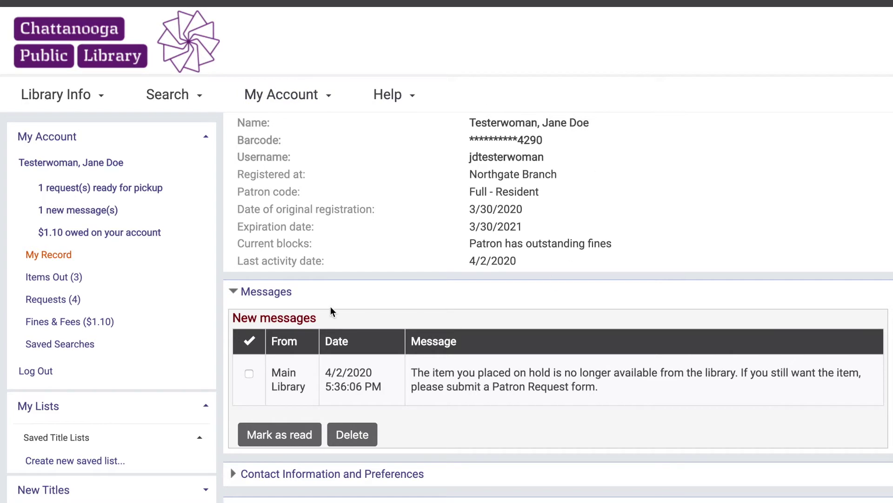
Step: Expand the Contact Information and Preferences section and the logon change options
{"action": "scroll", "coordinate": [228, 279], "scroll_direction": "down", "scroll_amount": 3}
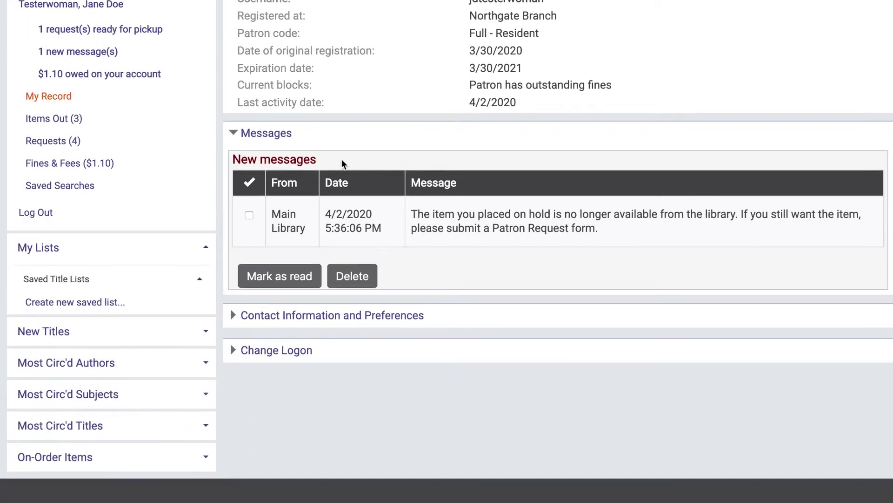
{"action": "left_click", "coordinate": [249, 319]}
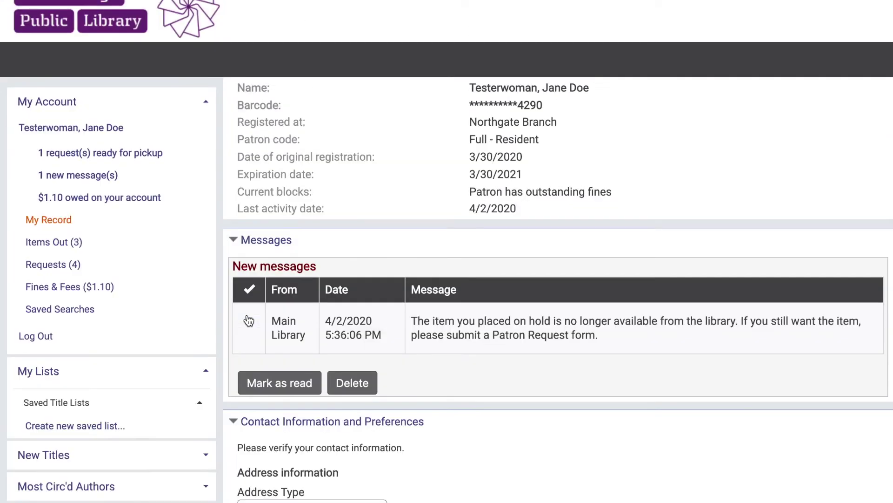
{"action": "scroll", "coordinate": [249, 320], "scroll_direction": "down", "scroll_amount": 1}
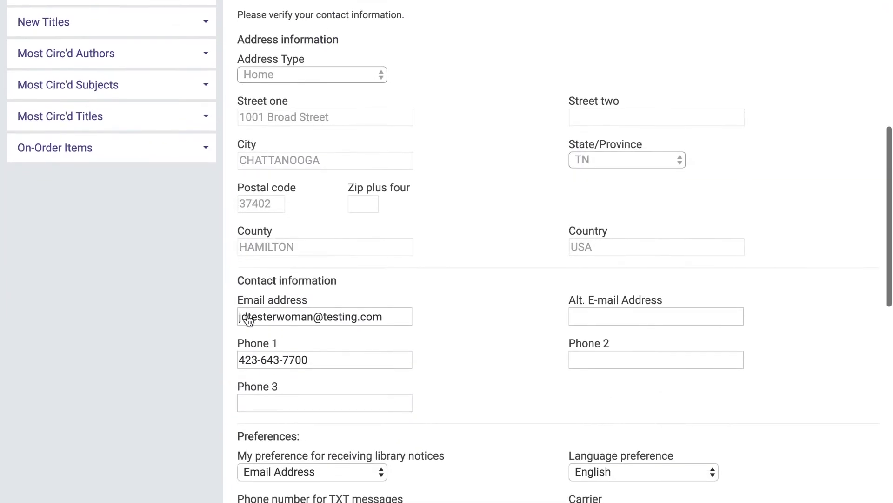
{"action": "scroll", "coordinate": [394, 417], "scroll_direction": "down", "scroll_amount": 8}
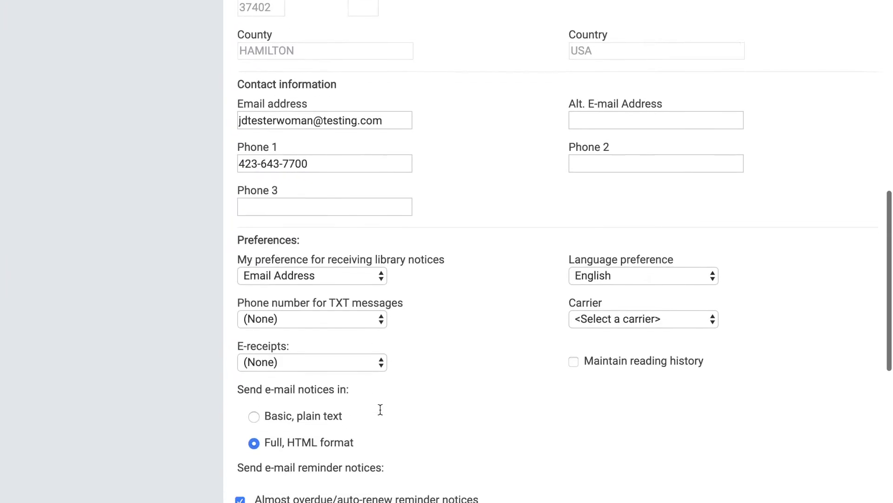
{"action": "left_click", "coordinate": [298, 399]}
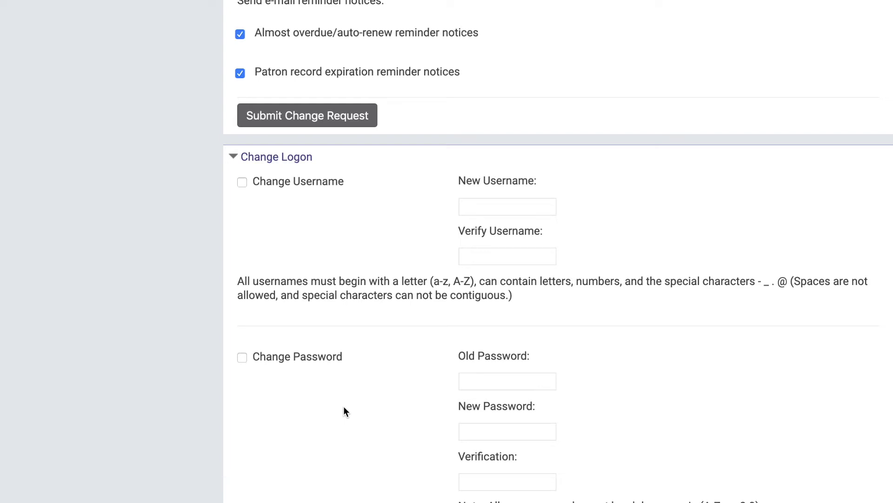
{"action": "scroll", "coordinate": [344, 408], "scroll_direction": "up", "scroll_amount": 10}
{"action": "scroll", "coordinate": [344, 406], "scroll_direction": "up", "scroll_amount": 5}
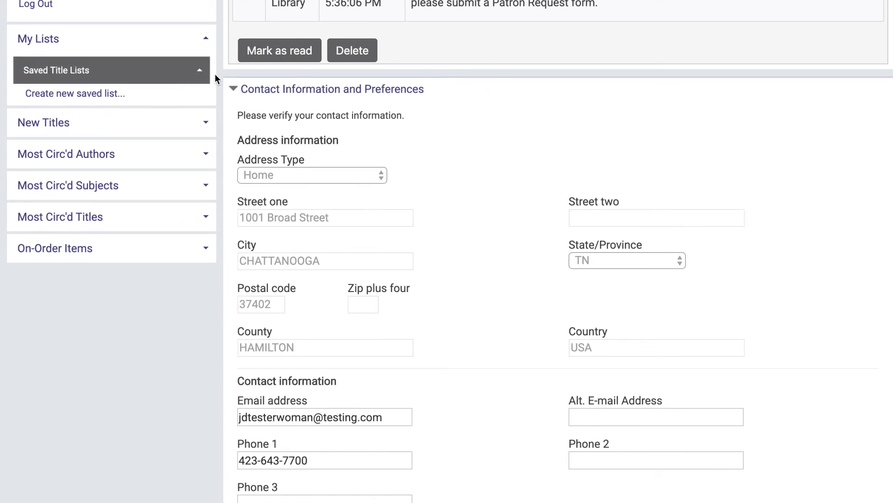
{"action": "scroll", "coordinate": [568, 280], "scroll_direction": "down", "scroll_amount": 8}
{"action": "scroll", "coordinate": [570, 279], "scroll_direction": "down", "scroll_amount": 3}
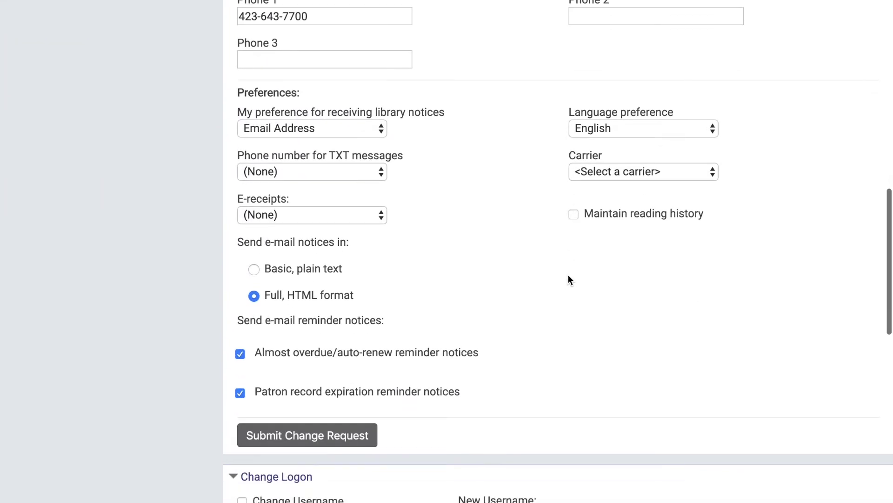
Step: Check Maintain reading history, accept the personal-data warning, and submit the change request
{"action": "left_click", "coordinate": [573, 215]}
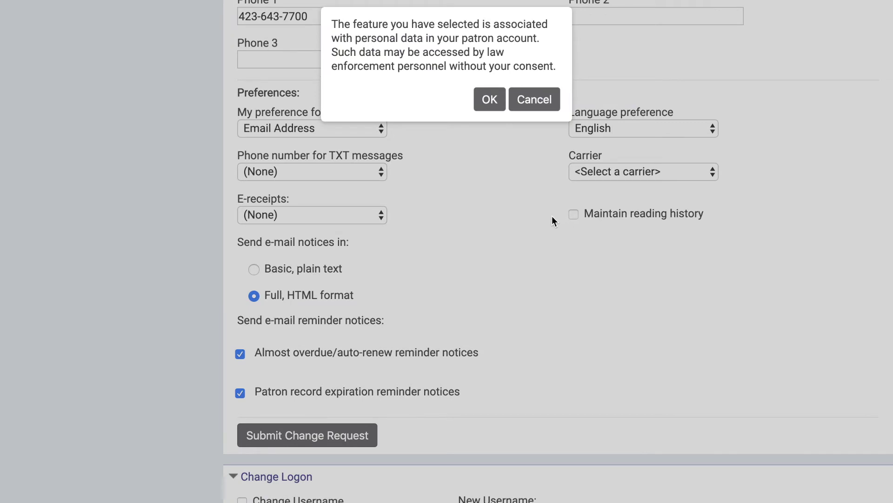
{"action": "left_click", "coordinate": [487, 98]}
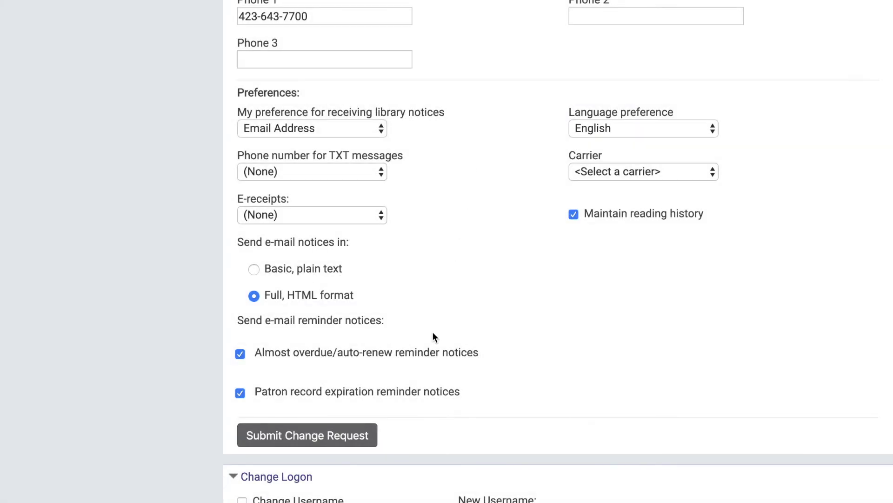
{"action": "left_click", "coordinate": [349, 438]}
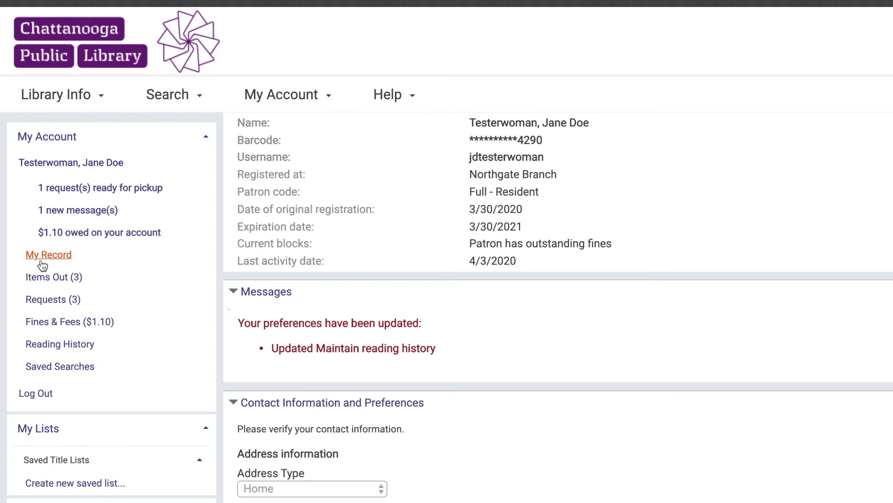
{"action": "left_click", "coordinate": [61, 278]}
Step: Renew all items out, then go back to the Items Out list
{"action": "scroll", "coordinate": [47, 281], "scroll_direction": "up", "scroll_amount": 1}
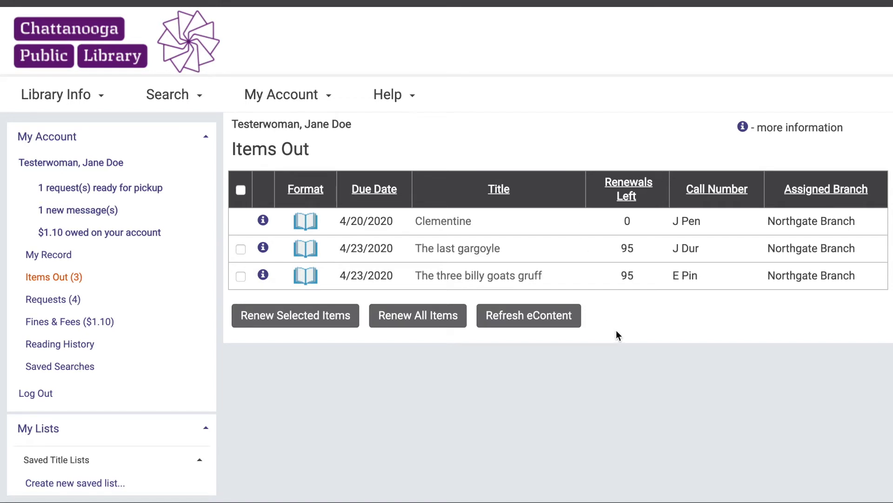
{"action": "left_click", "coordinate": [417, 320]}
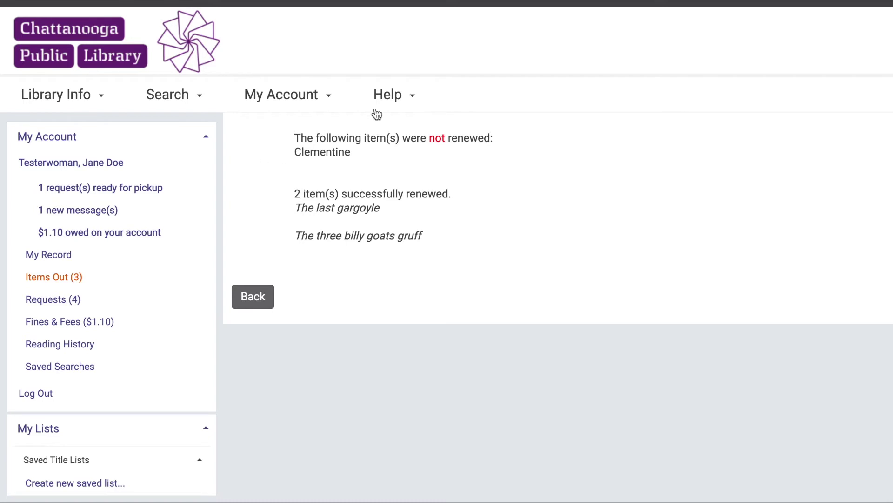
{"action": "left_click", "coordinate": [245, 301]}
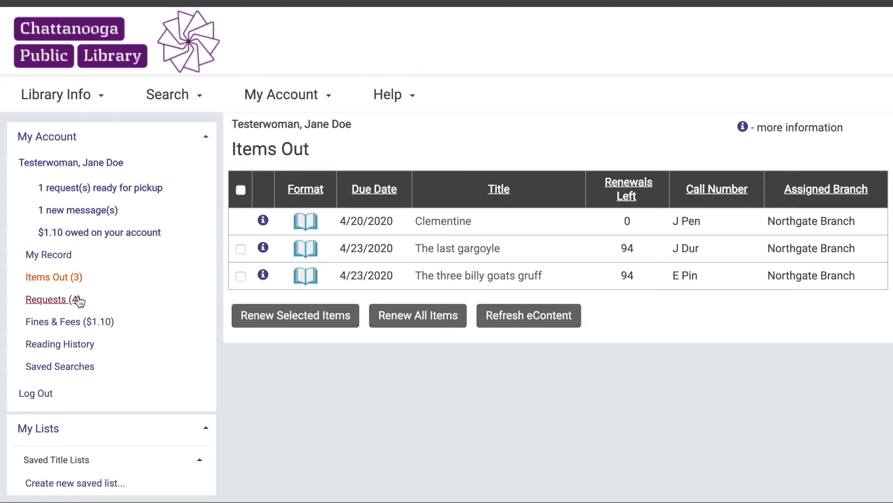
Step: Cancel the hold on There might be lobsters from the Requests list
{"action": "left_click", "coordinate": [75, 302]}
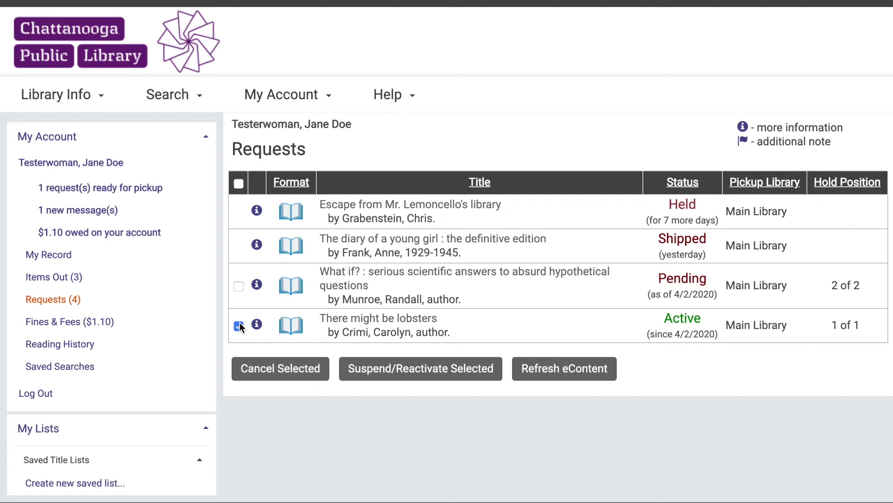
{"action": "left_click", "coordinate": [281, 370]}
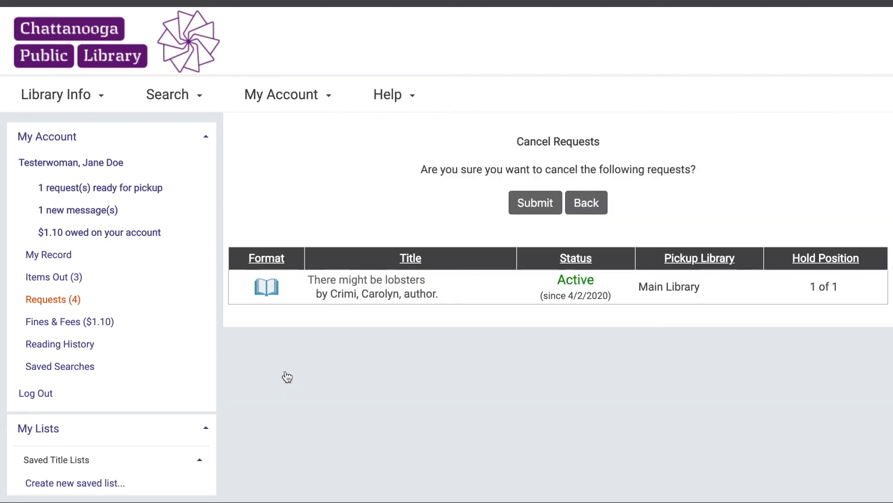
{"action": "left_click", "coordinate": [520, 206]}
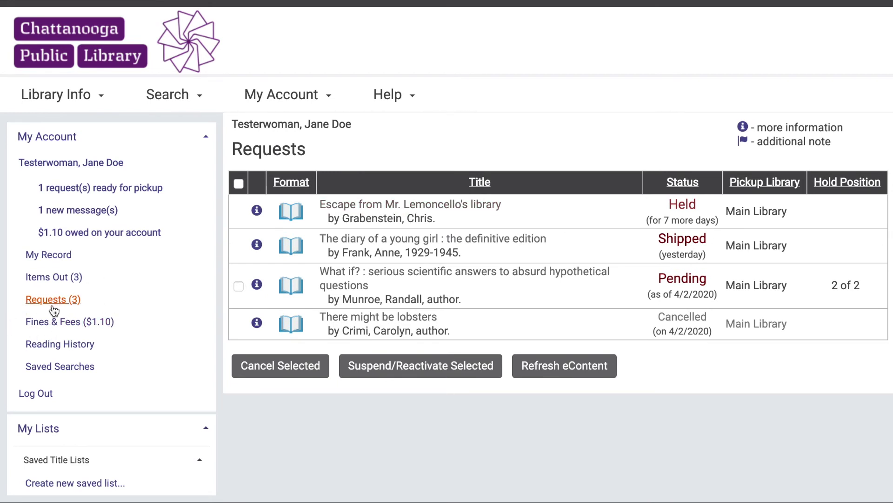
Step: View the $1.10 in overdue fines for Mustaches for Maddie and Clementine, trying Pay Fines Now!
{"action": "left_click", "coordinate": [97, 325]}
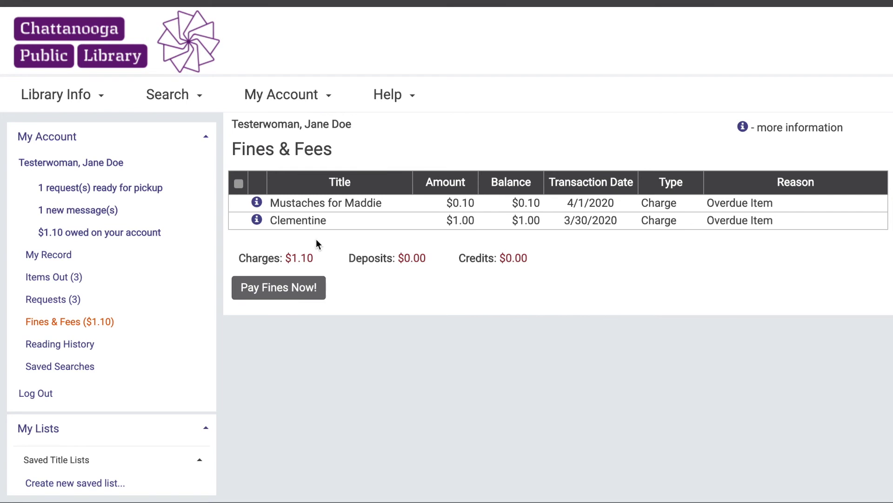
{"action": "left_click", "coordinate": [285, 291]}
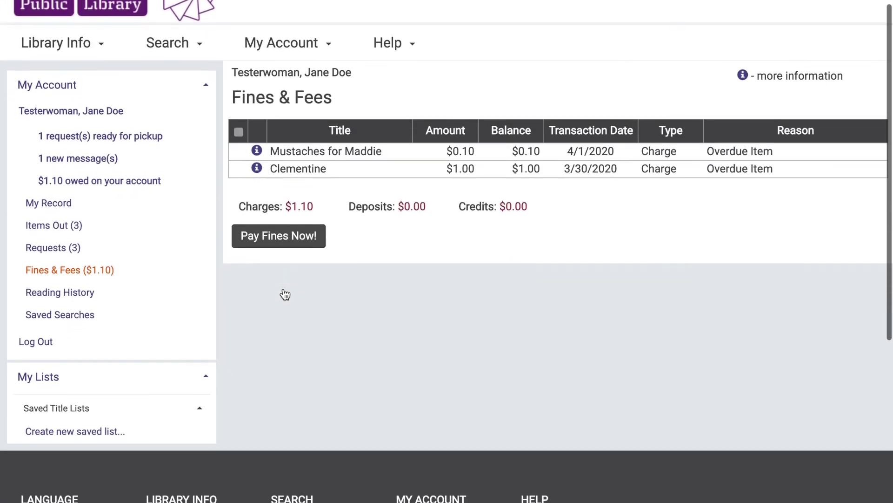
{"action": "scroll", "coordinate": [284, 294], "scroll_direction": "down", "scroll_amount": 3}
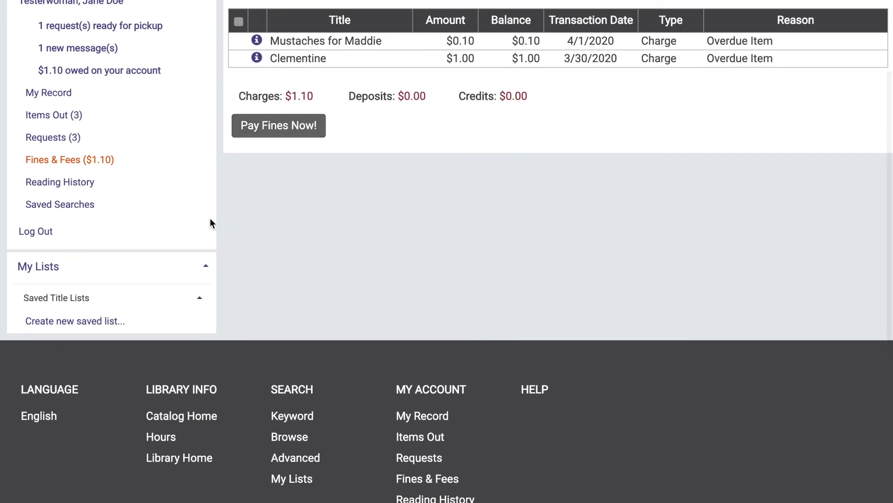